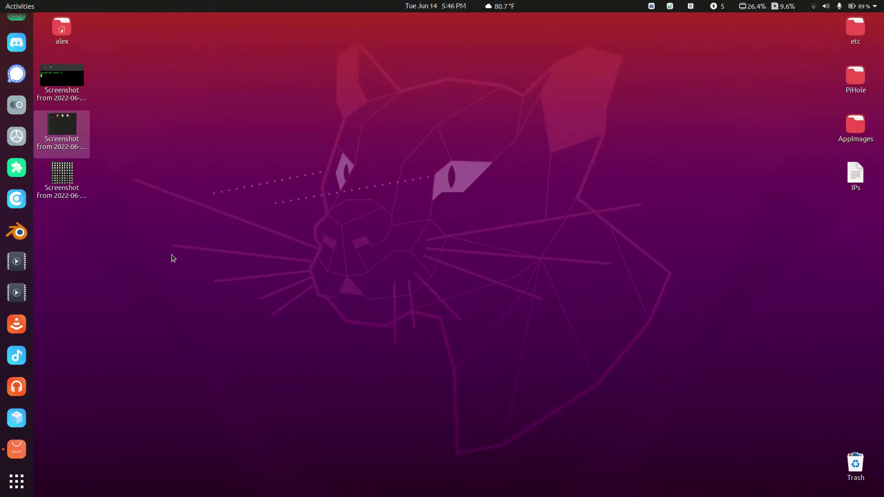
- Confirm in Ubuntu Software that Boxes comes from Flathub as a Flatpak, then close the store
left_click(17, 449)
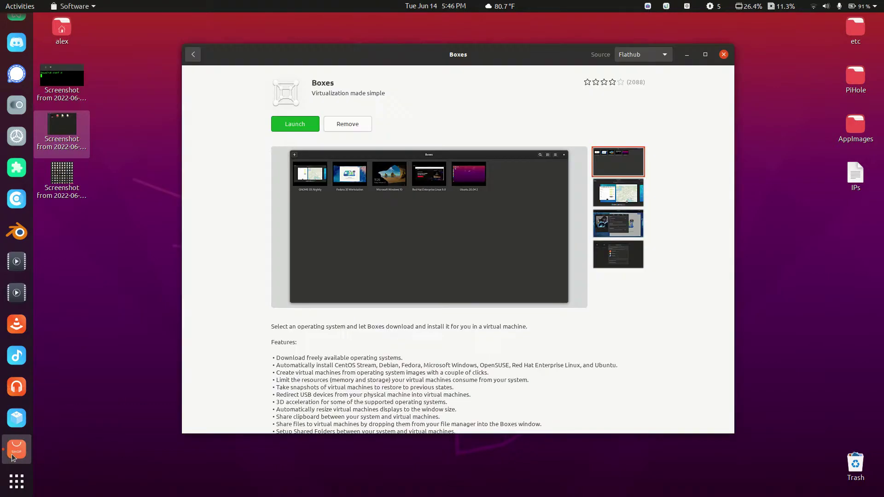
left_click(658, 55)
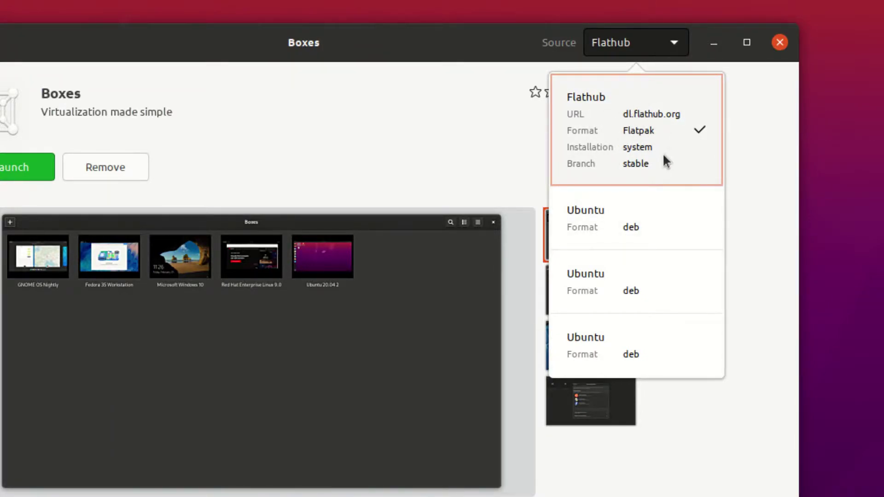
left_click(491, 133)
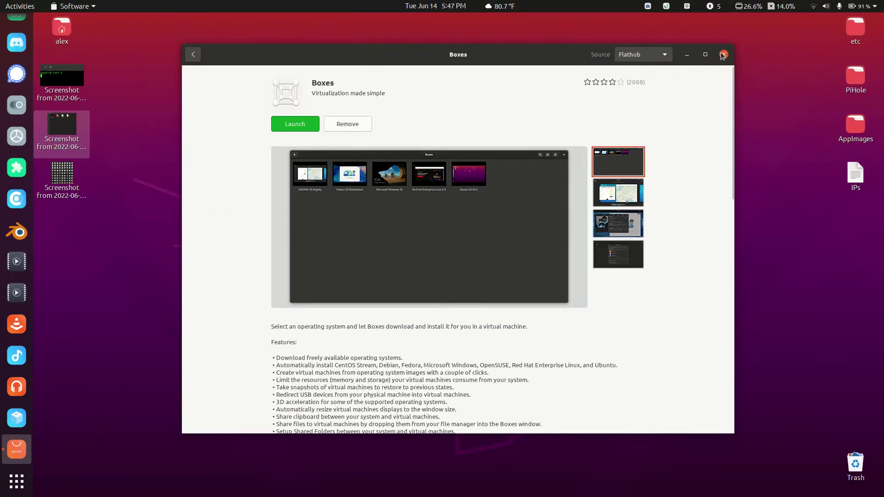
- Launch GNOME Boxes with bodhi-6, Ubuntu 22.04 LTS and TinyCore-current 2, and move its window up-left
key("ctrl+q")
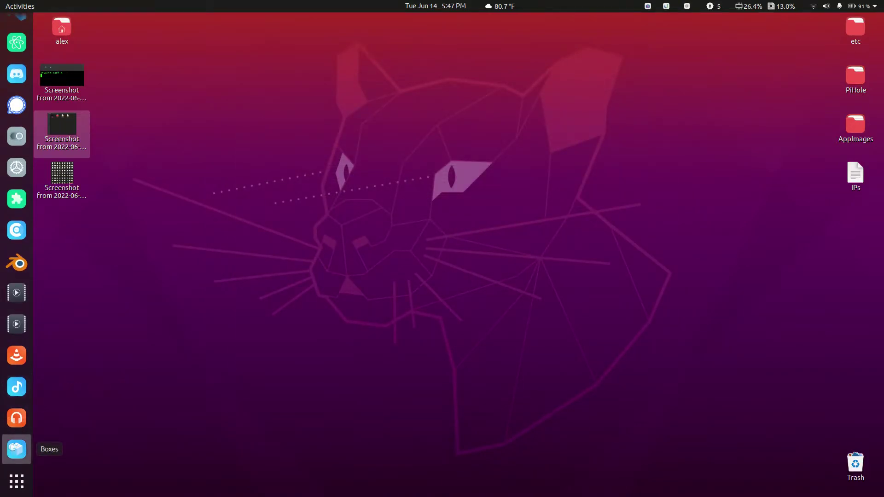
left_click(16, 450)
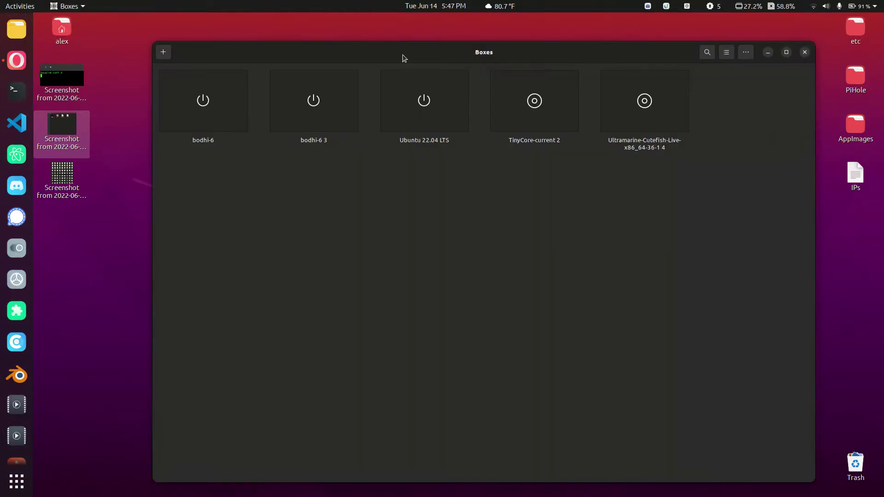
left_click_drag(401, 54, 369, 46)
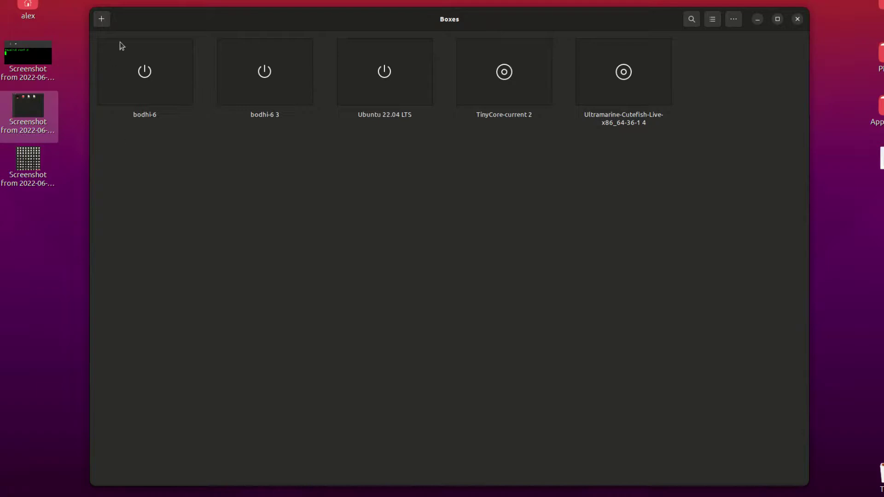
- Start a new virtual machine and look over the operating system source choices
left_click(106, 23)
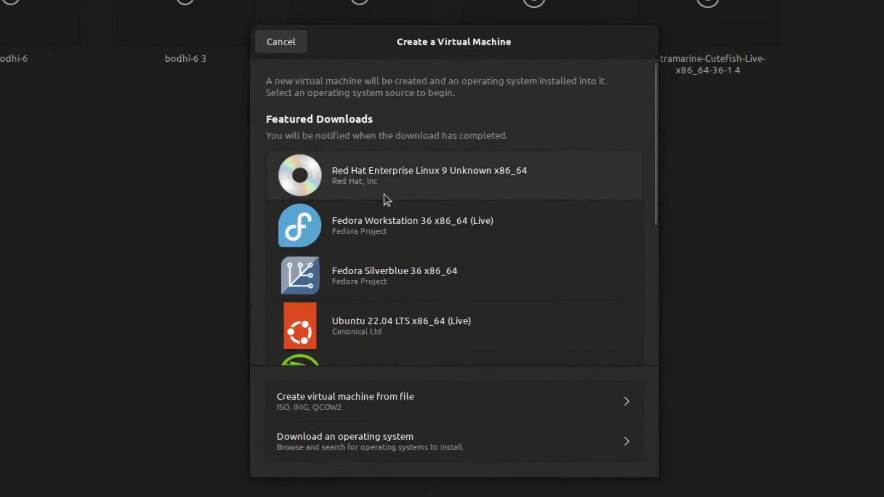
scroll(384, 194, "down", 5)
scroll(386, 194, "up", 5)
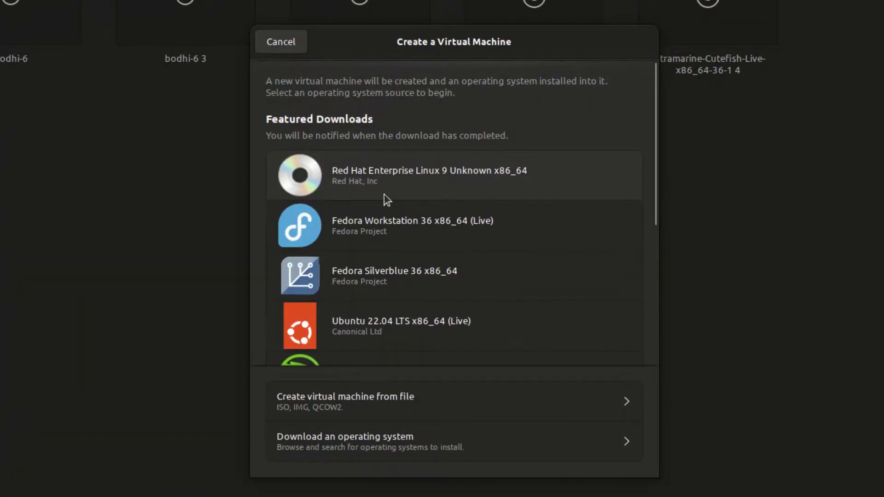
scroll(432, 117, "down", 5)
scroll(413, 264, "up", 4)
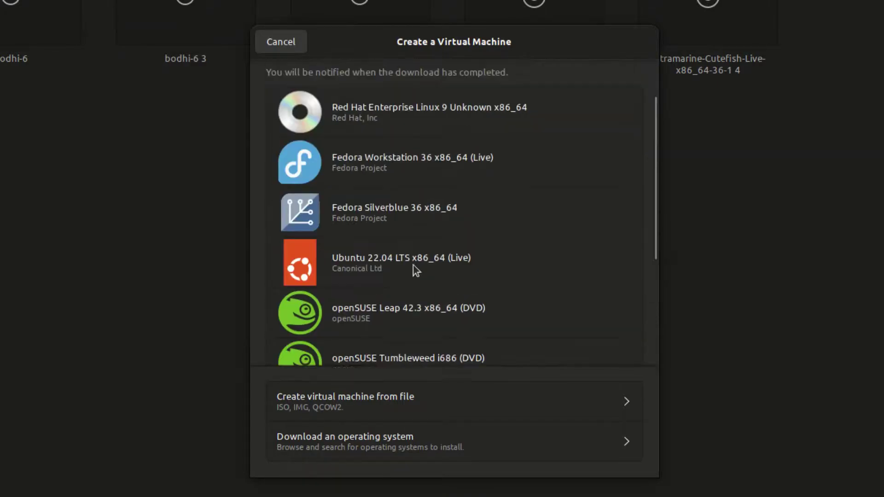
scroll(413, 264, "up", 2)
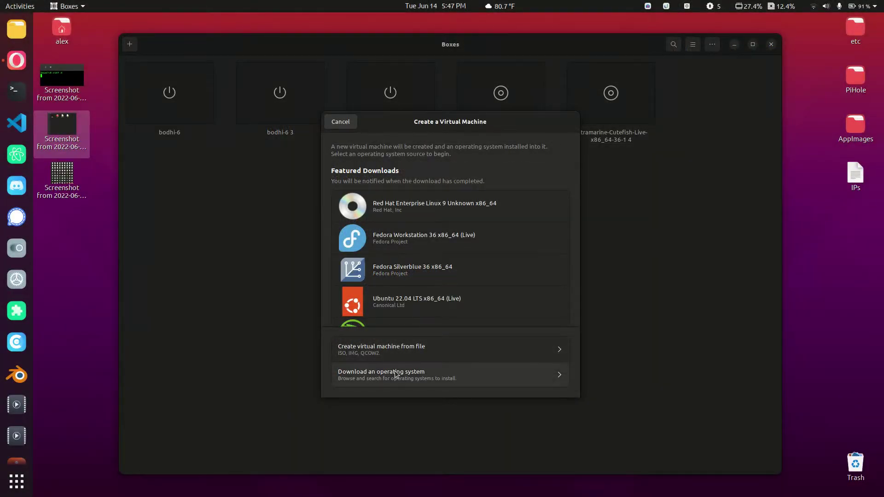
- Browse the full downloadable OS catalog, including Debian testing, GNOME OS Nightly, openSUSE Tumbleweed and NetBSD
left_click(350, 454)
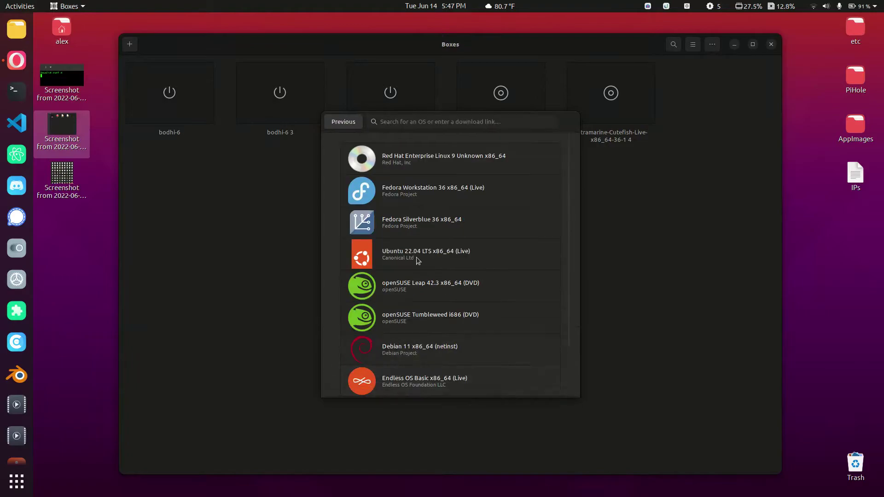
scroll(399, 268, "down", 3)
scroll(417, 258, "up", 2)
scroll(414, 277, "down", 3)
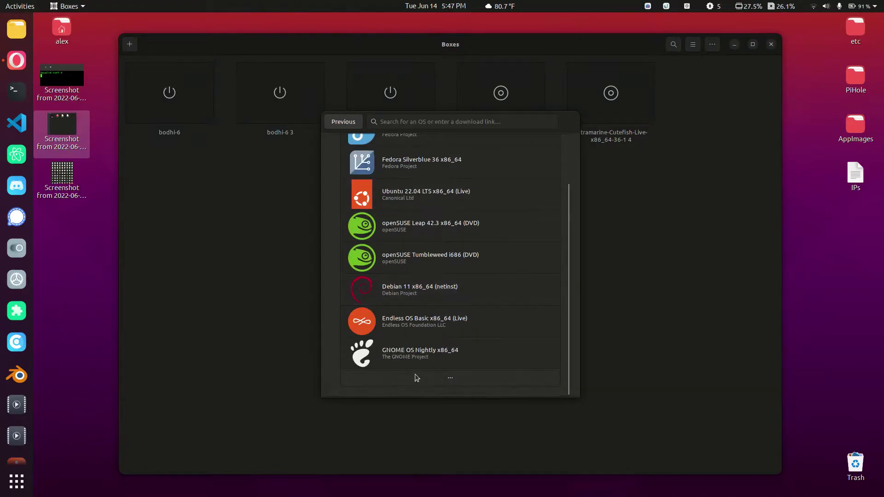
left_click(416, 377)
scroll(415, 376, "down", 15)
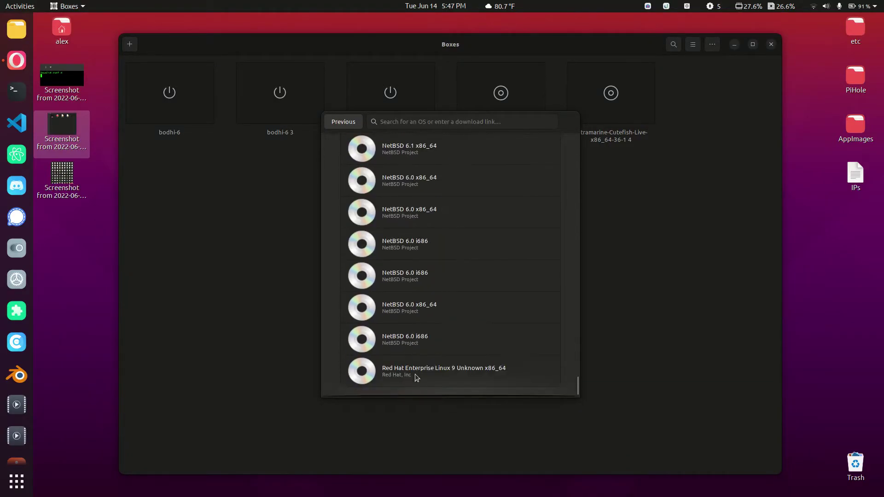
scroll(416, 375, "up", 10)
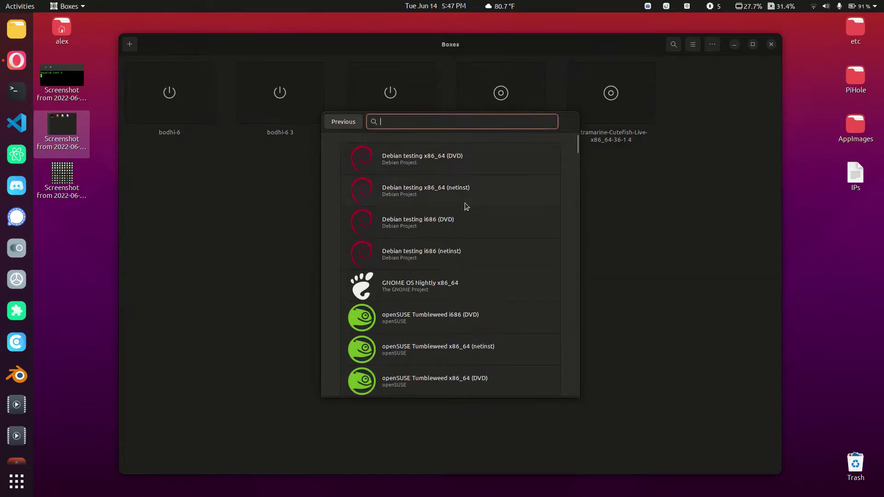
scroll(465, 205, "down", 5)
scroll(466, 206, "down", 6)
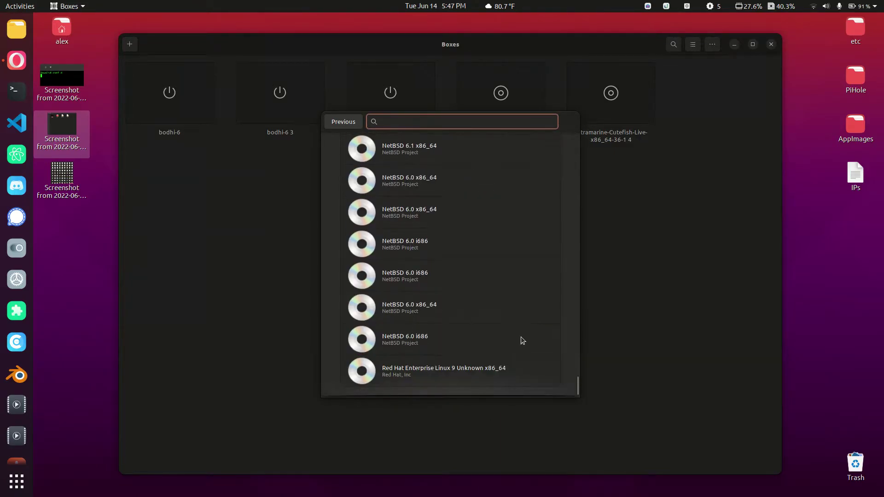
scroll(523, 341, "up", 8)
scroll(521, 338, "down", 4)
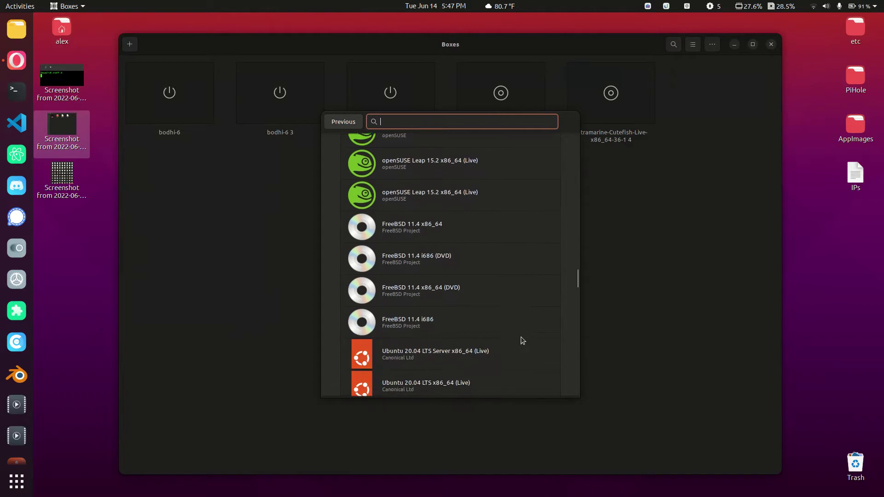
scroll(521, 338, "down", 1)
scroll(521, 337, "up", 5)
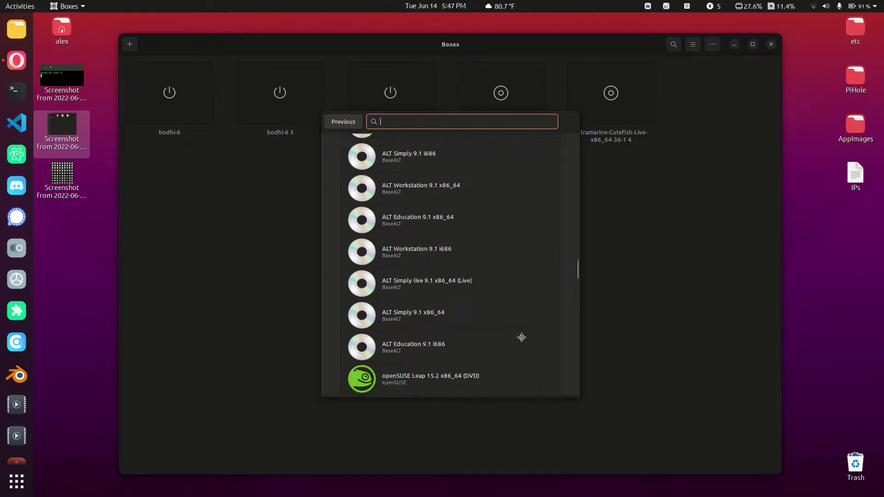
scroll(522, 338, "up", 6)
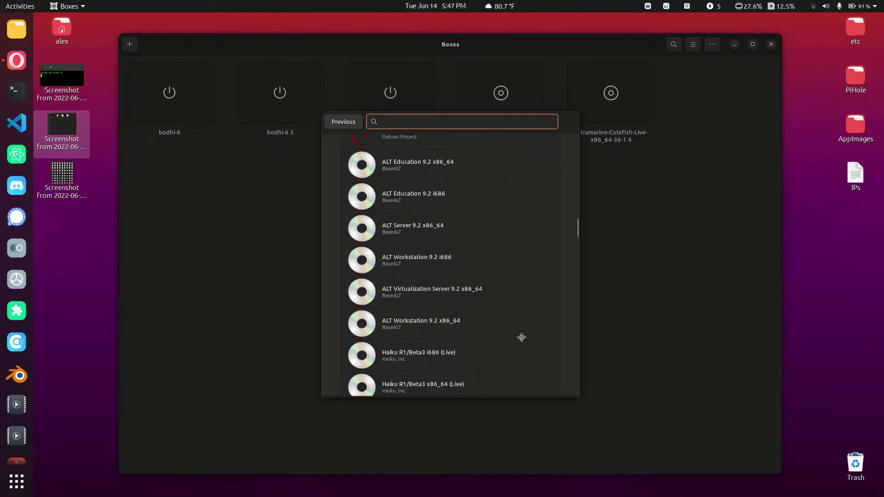
scroll(521, 338, "up", 5)
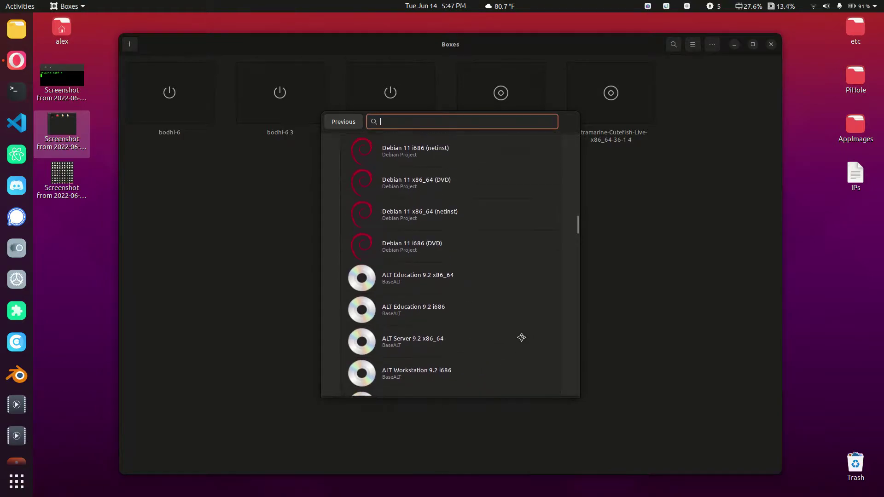
scroll(521, 337, "up", 8)
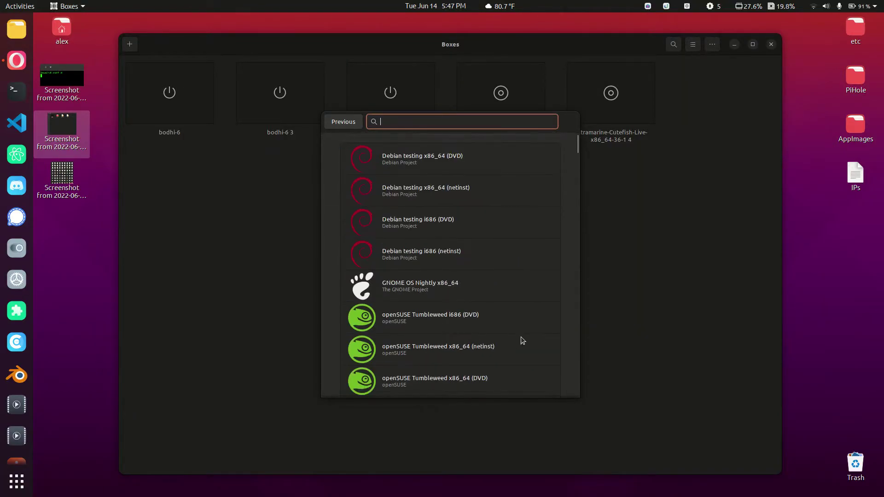
- Go back to the source choices and create the machine from Downloads/ISO/TinyCore-current.iso
left_click(343, 121)
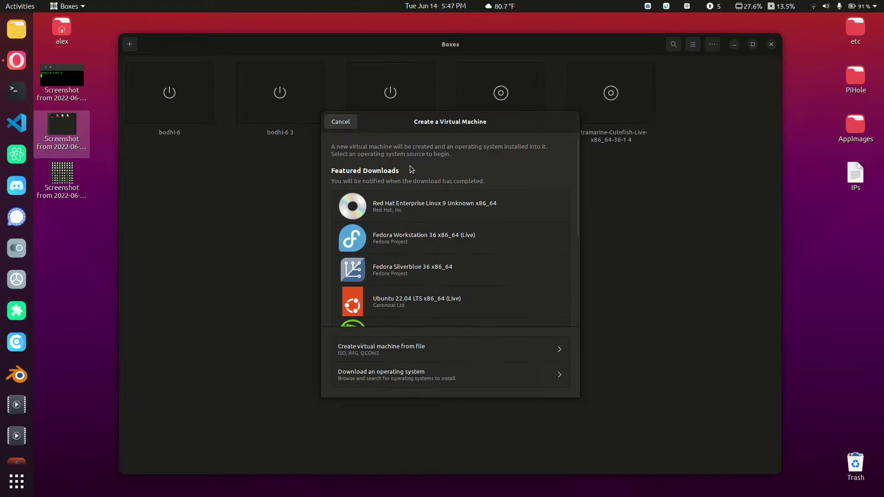
scroll(412, 169, "down", 7)
scroll(413, 237, "up", 1)
scroll(413, 237, "down", 1)
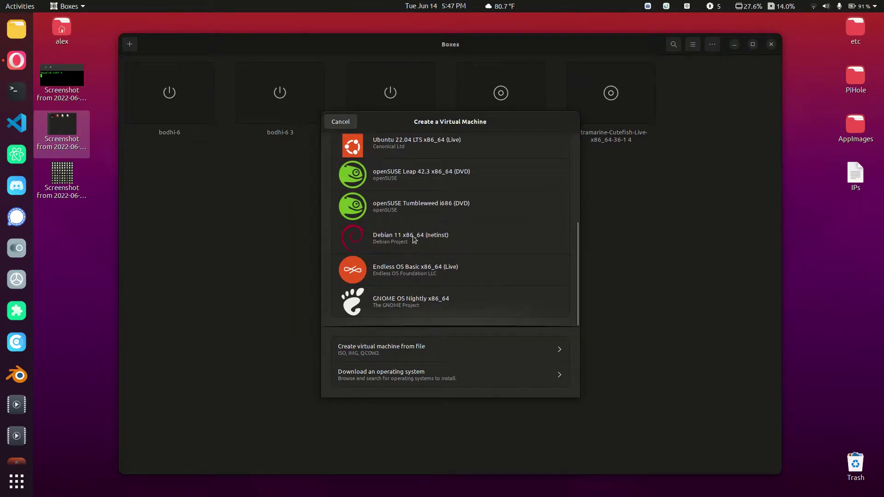
left_click(425, 351)
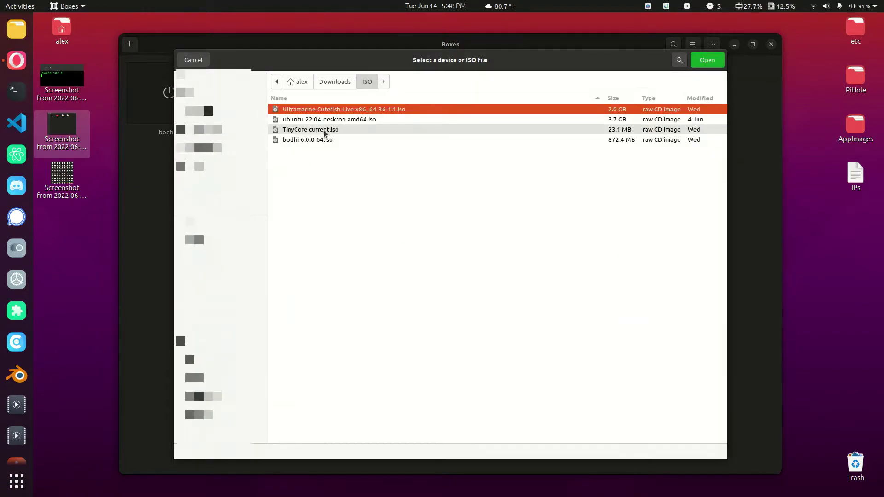
double_click(341, 132)
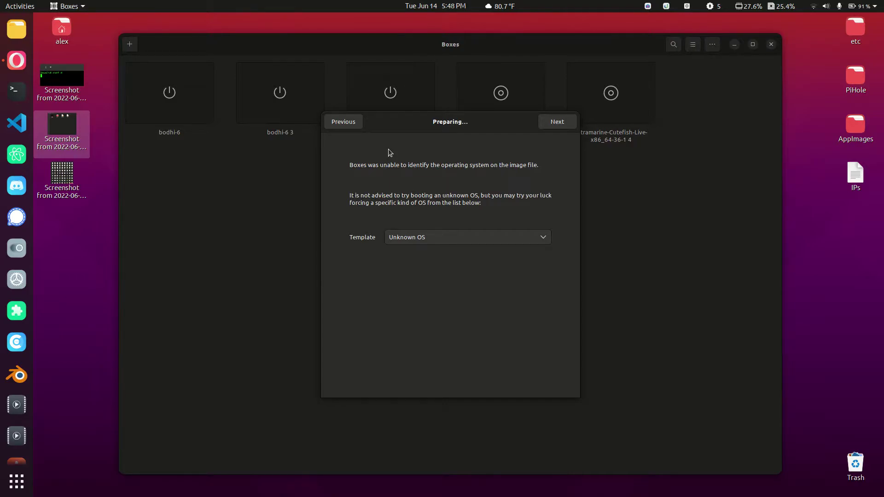
left_click(17, 29)
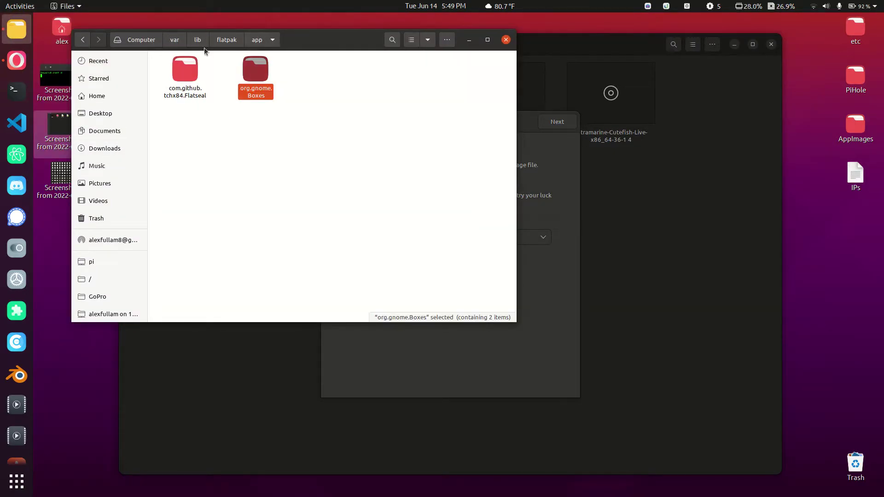
left_click(284, 125)
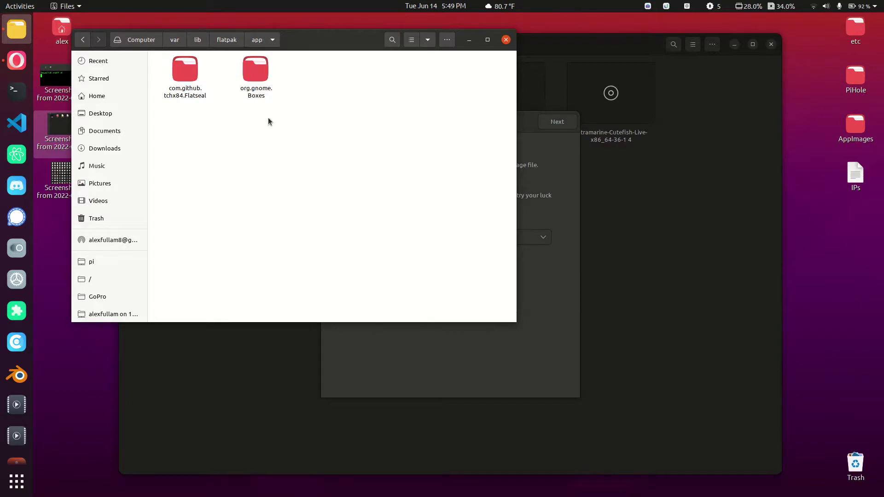
left_click_drag(268, 121, 287, 92)
left_click(261, 64)
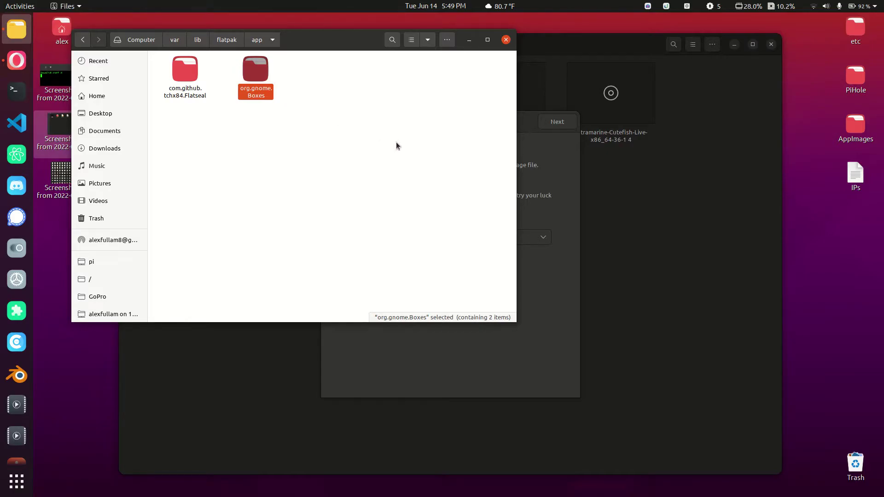
left_click(556, 168)
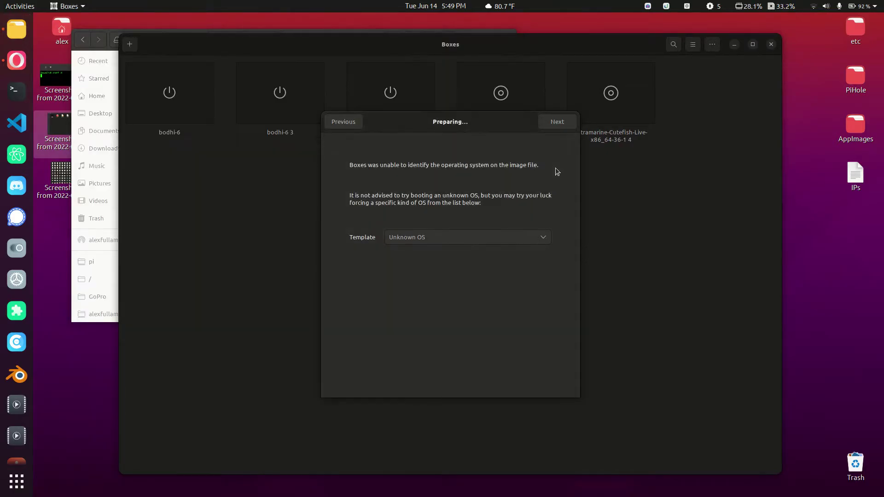
left_click(419, 27)
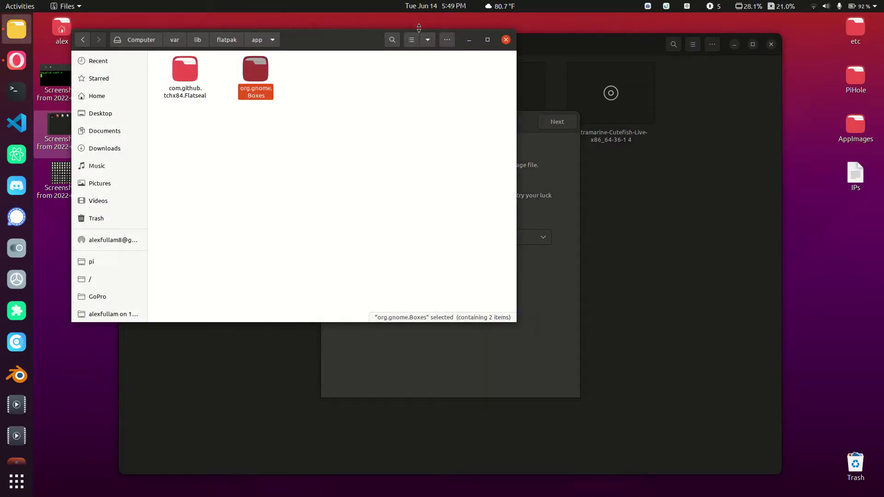
left_click_drag(419, 27, 381, 44)
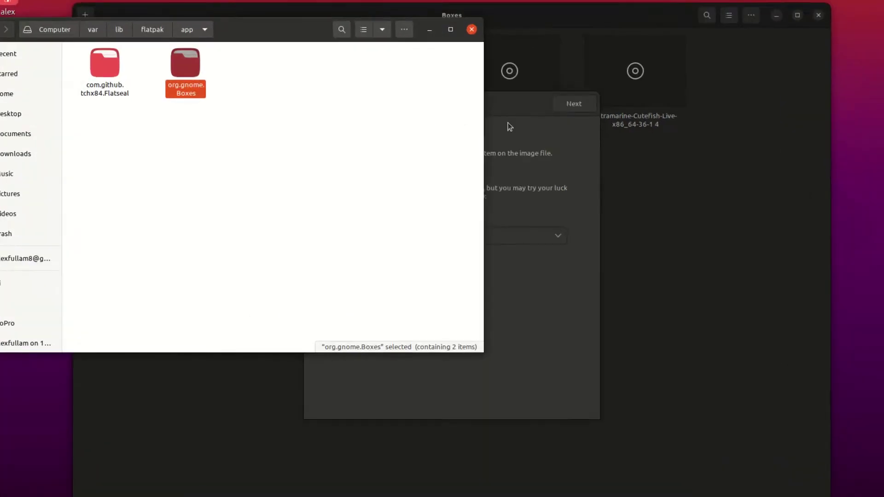
- Search the OS templates for 'tiny', find no match, and leave the template as Unknown OS
left_click(464, 132)
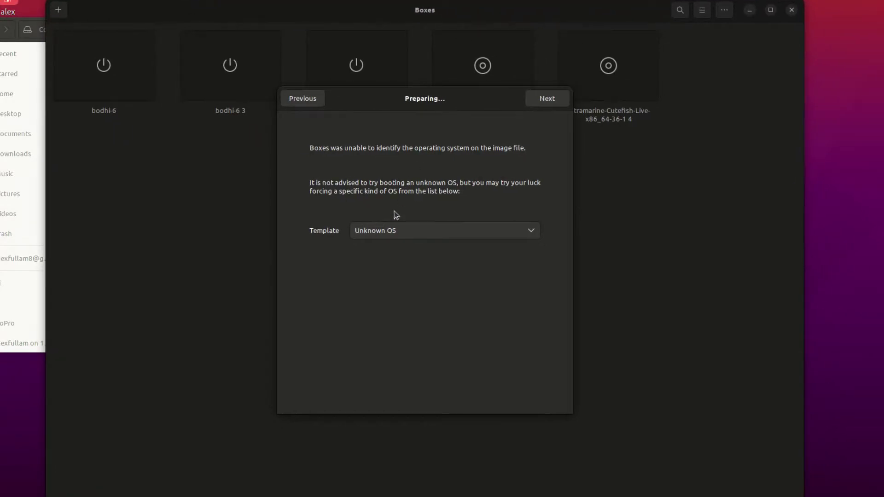
left_click(381, 236)
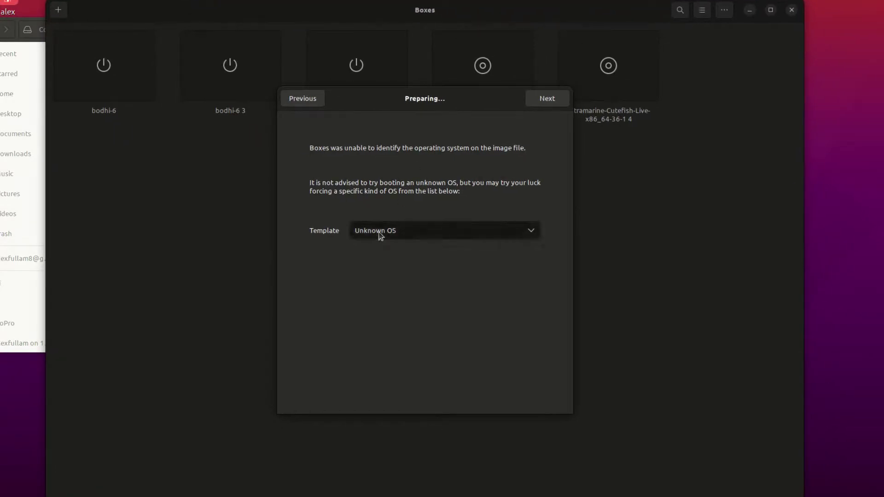
key("Escape")
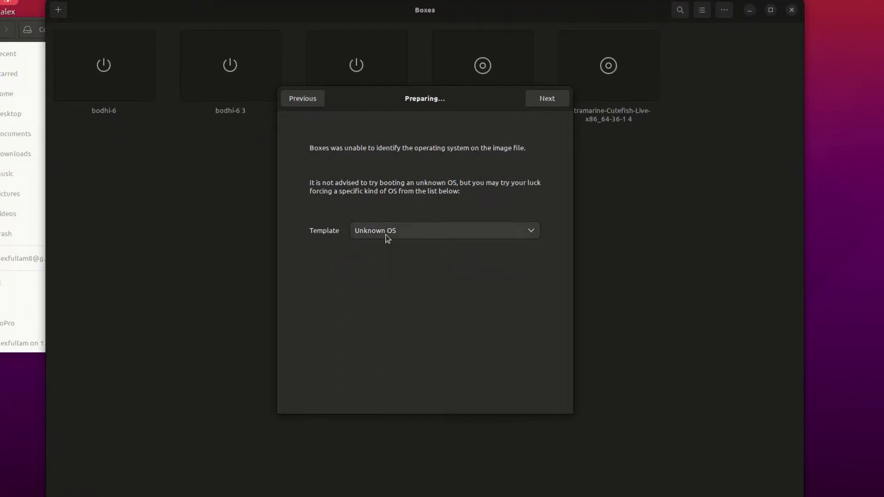
left_click(387, 236)
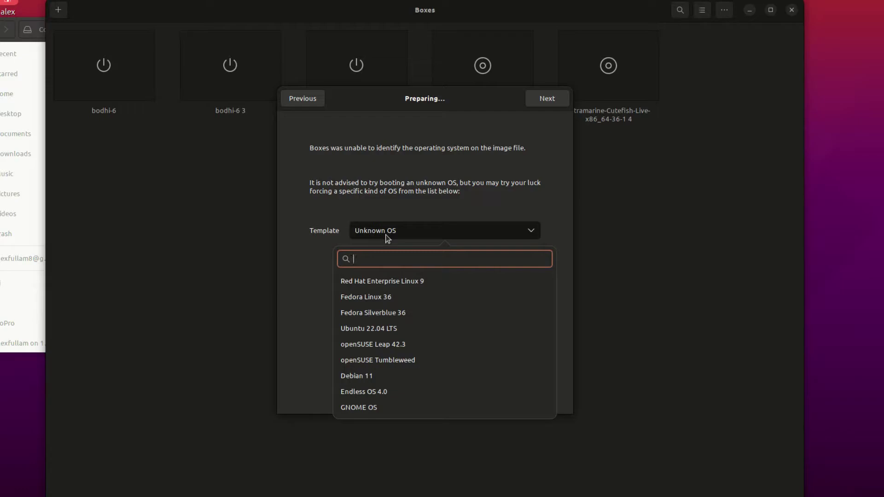
type("tinycor")
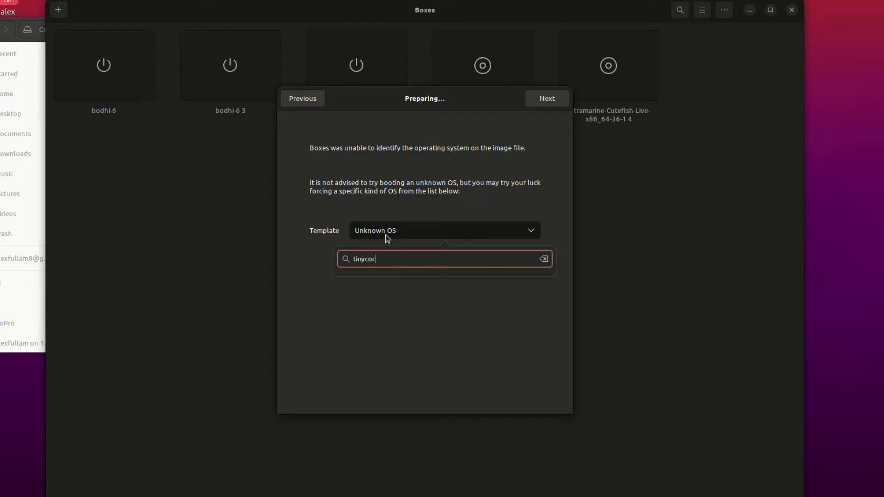
key("BackSpace")
key("BackSpace")
key("BackSpace")
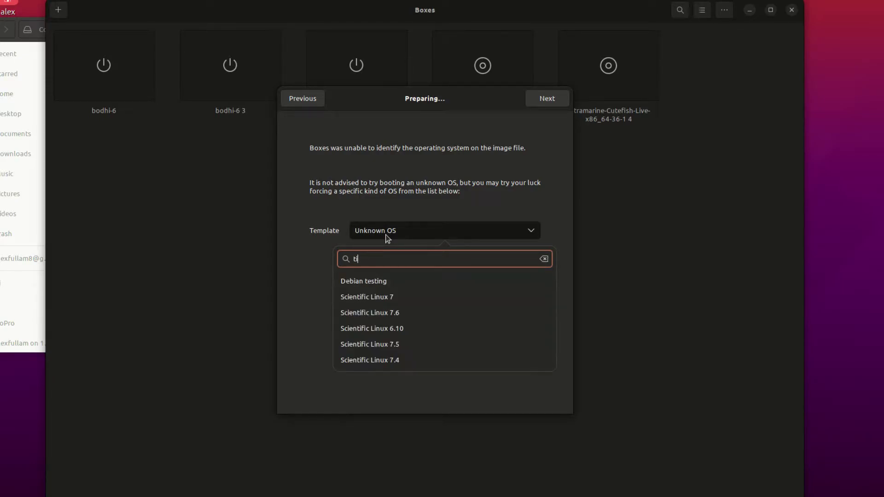
left_click(409, 181)
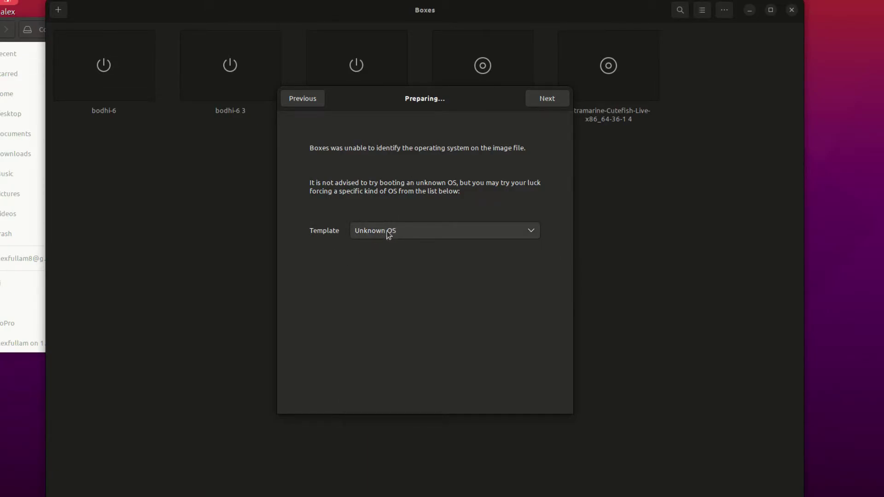
- Set memory to 0.1 GiB (102.4 MiB) and storage limit to 0.5 GiB, then create the box
left_click(558, 105)
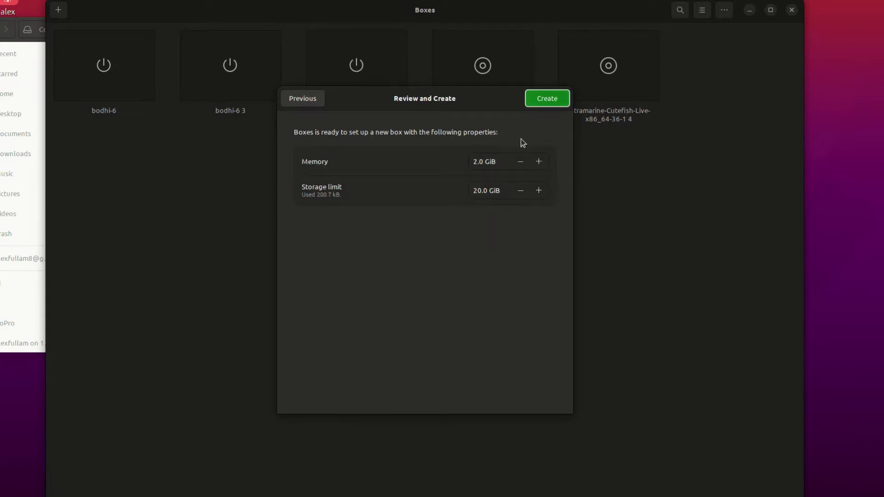
left_click_drag(474, 162, 478, 162)
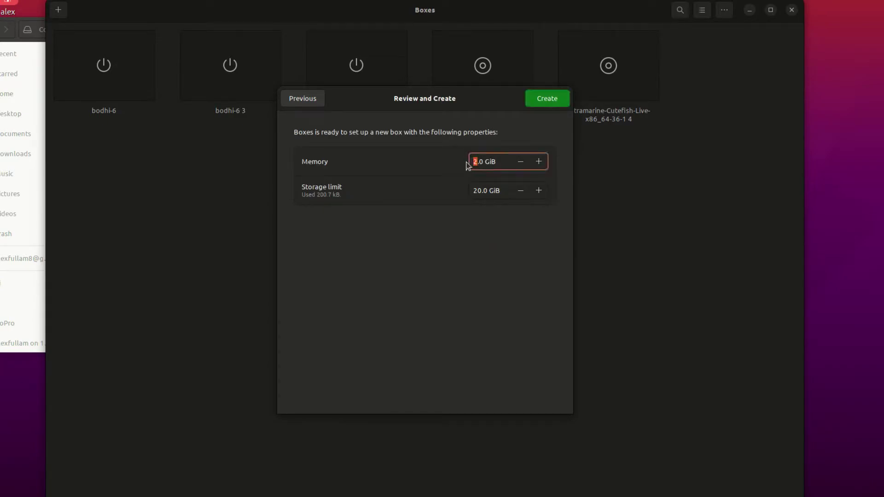
left_click(534, 162)
left_click(477, 190)
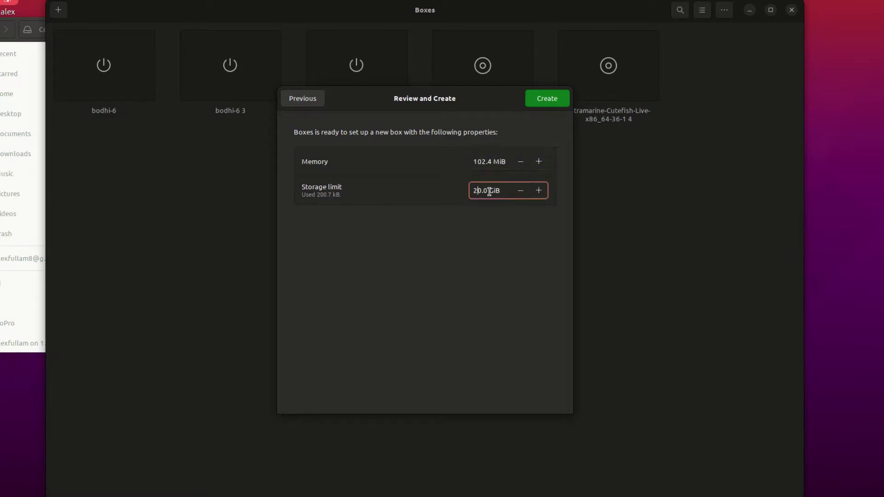
key("BackSpace")
key("Right")
key("Delete")
key("Delete")
type(".5")
left_click(550, 100)
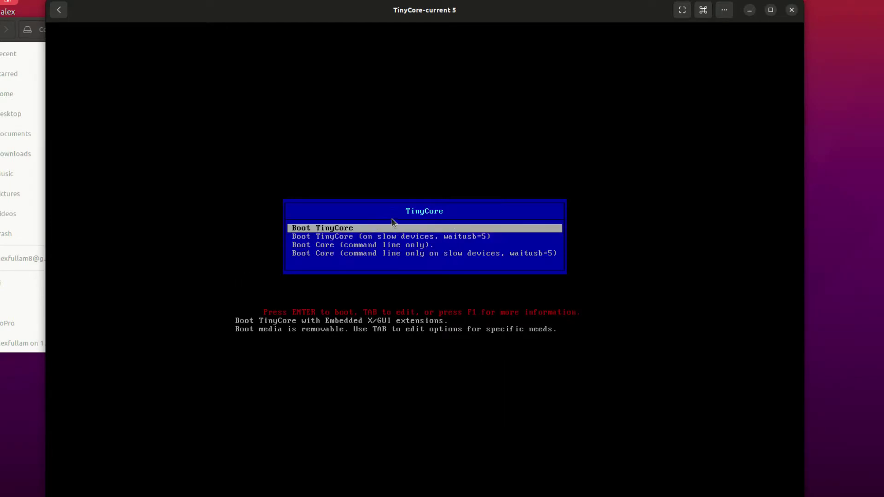
- Boot TinyCore-current 5's default entry to the Core desktop, then go back to the box list
key("Return")
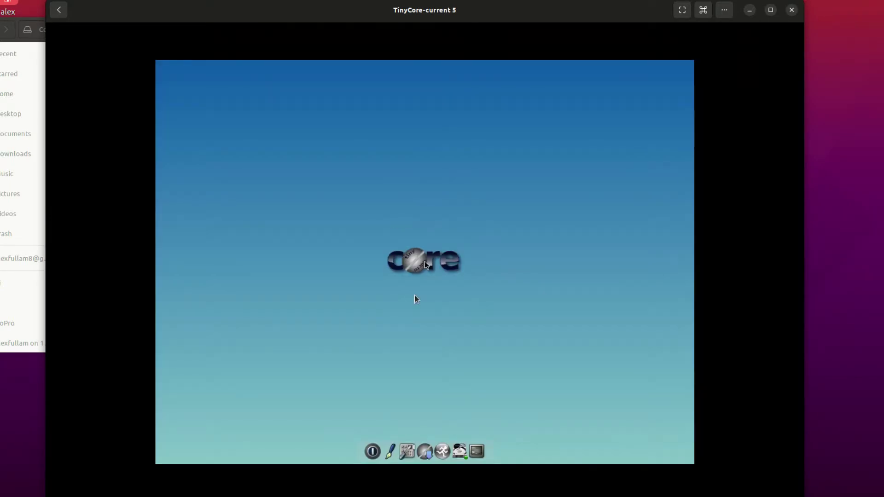
left_click(415, 300)
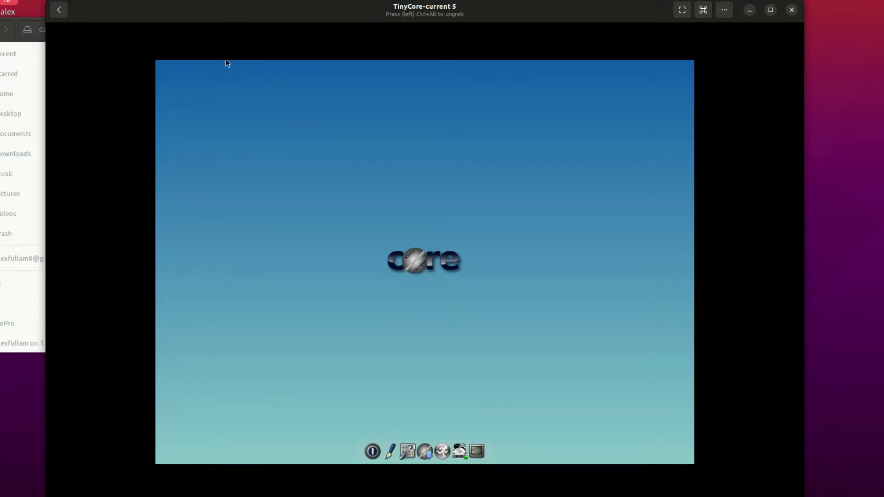
key("ctrl+alt")
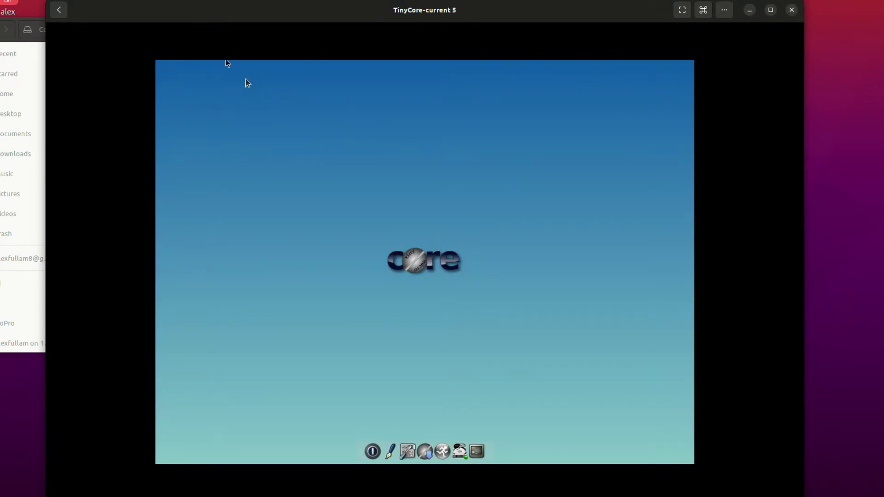
left_click(60, 12)
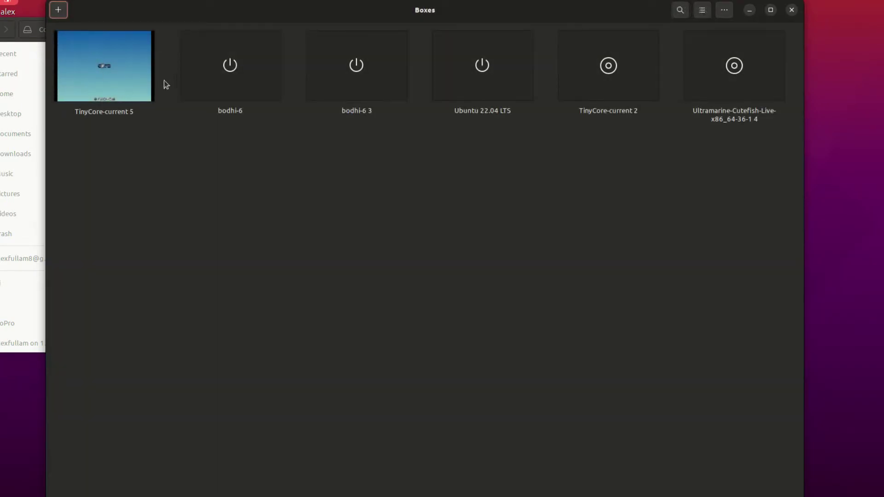
- Open the preferences of the running TinyCore-current 5 box
right_click(128, 59)
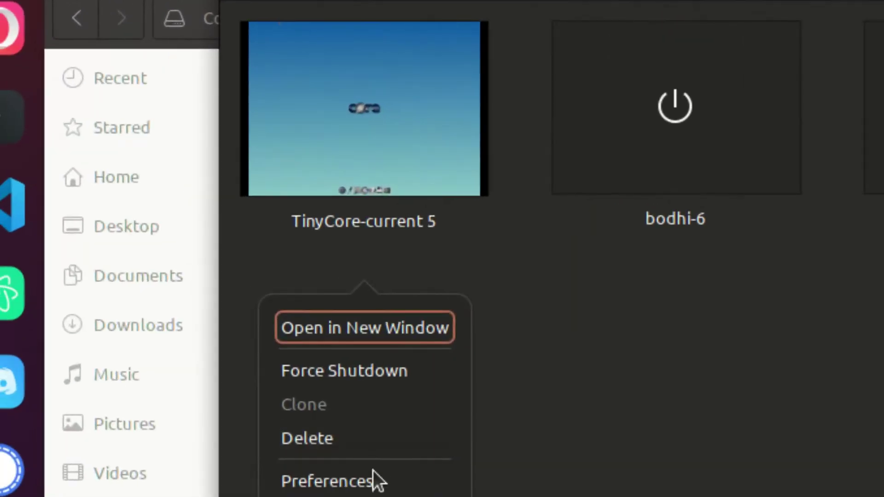
left_click(602, 413)
right_click(411, 86)
left_click(373, 479)
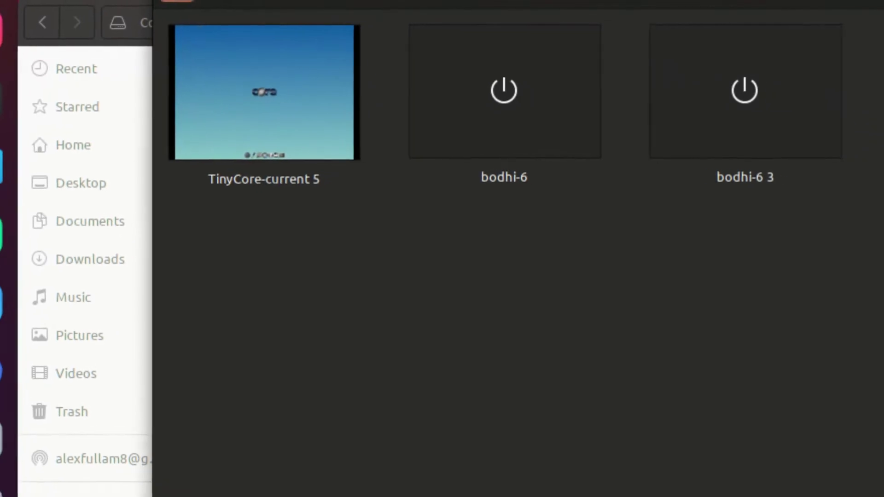
left_click(201, 55)
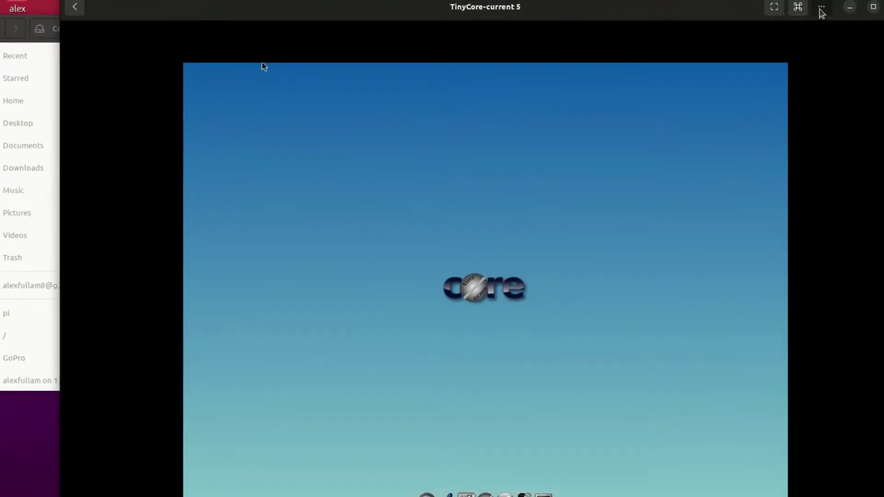
left_click(725, 9)
left_click(716, 103)
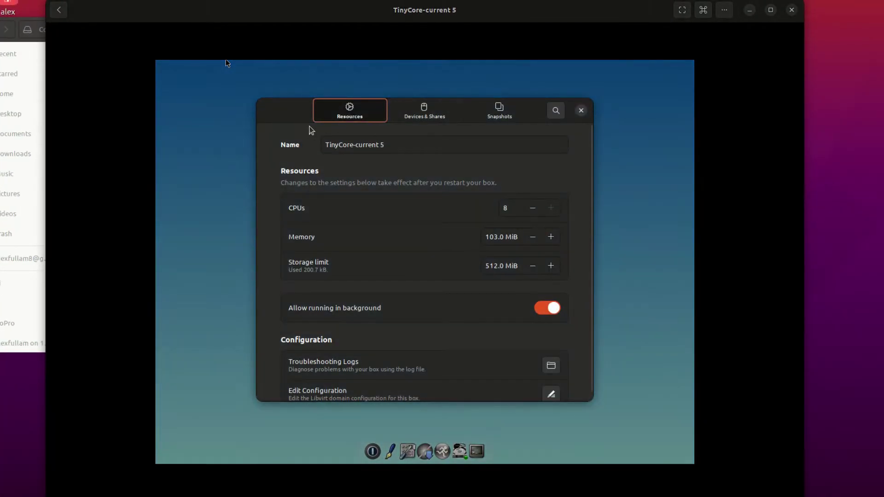
- Change the CPUs count from 8 to 1 in Resources
scroll(310, 162, "down", 1)
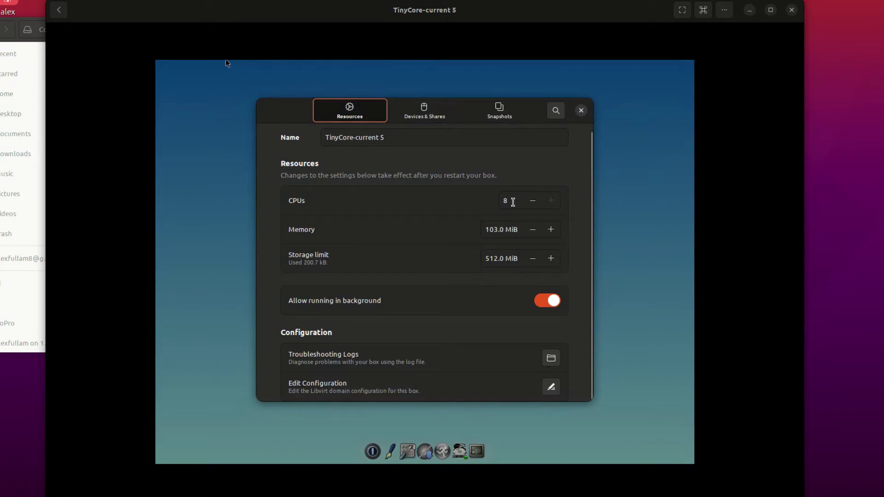
left_click(513, 202)
key("BackSpace")
type("1")
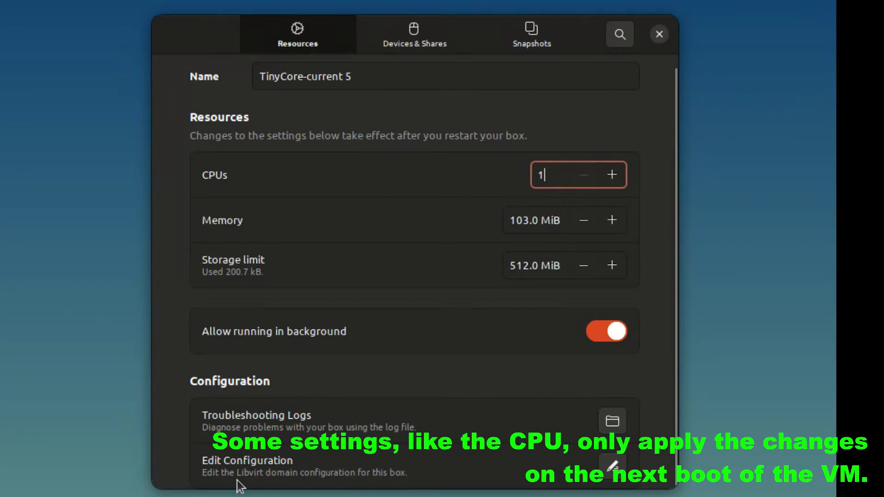
left_click(613, 466)
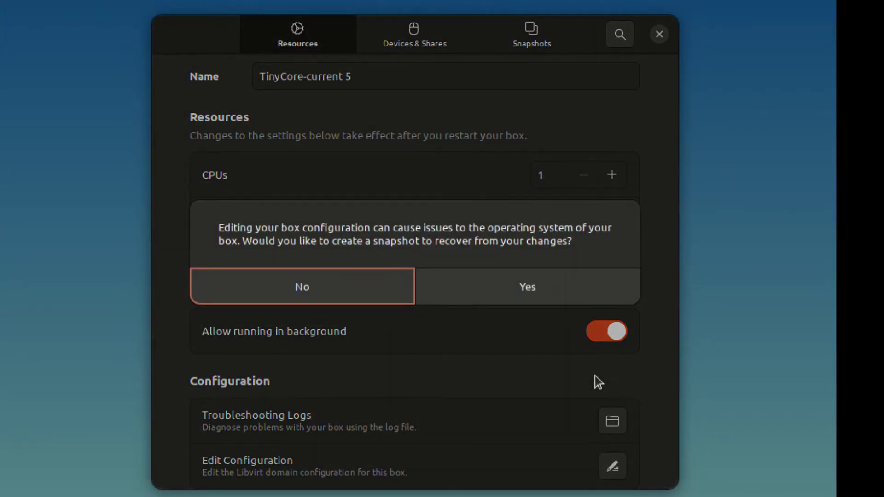
left_click(381, 283)
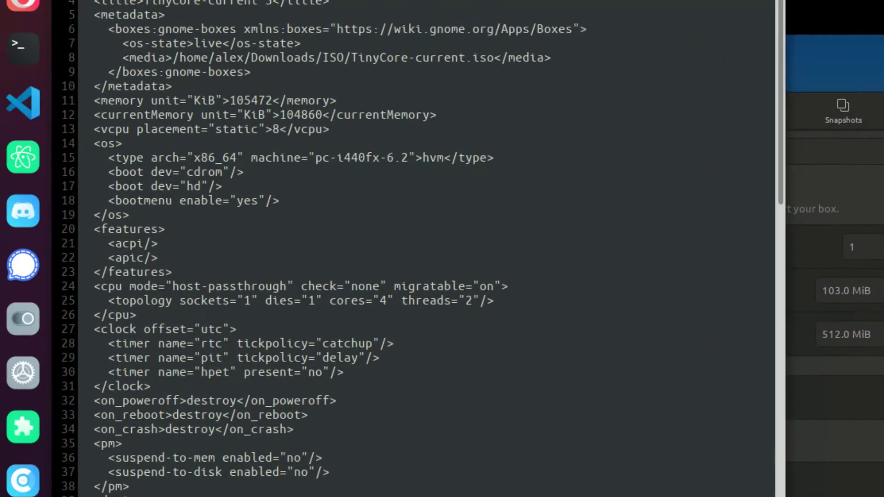
scroll(324, 28, "down", 20)
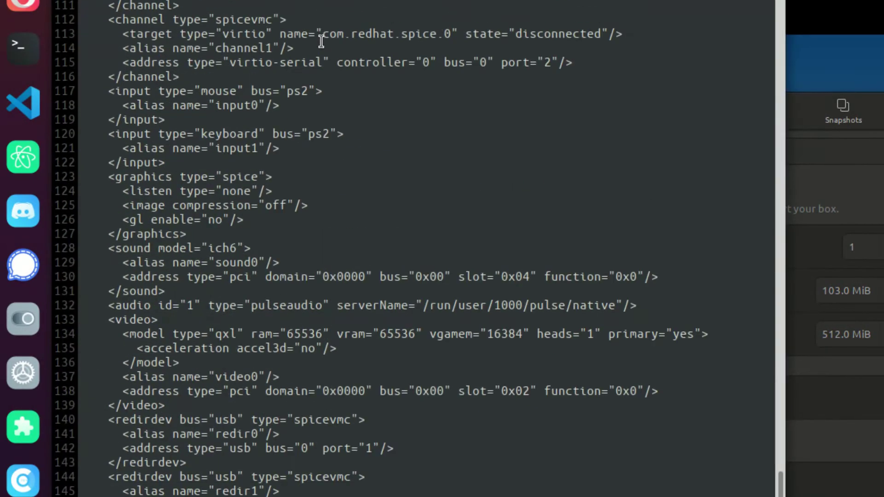
scroll(321, 42, "up", 20)
left_click(461, 89)
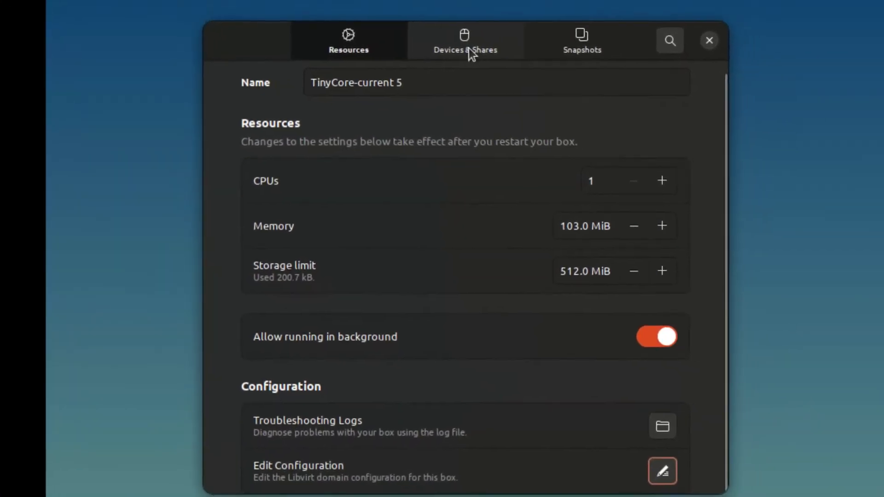
- Rename the box to 'Test TinyCore', then review its Devices & Shares and Snapshots pages
triple_click(408, 75)
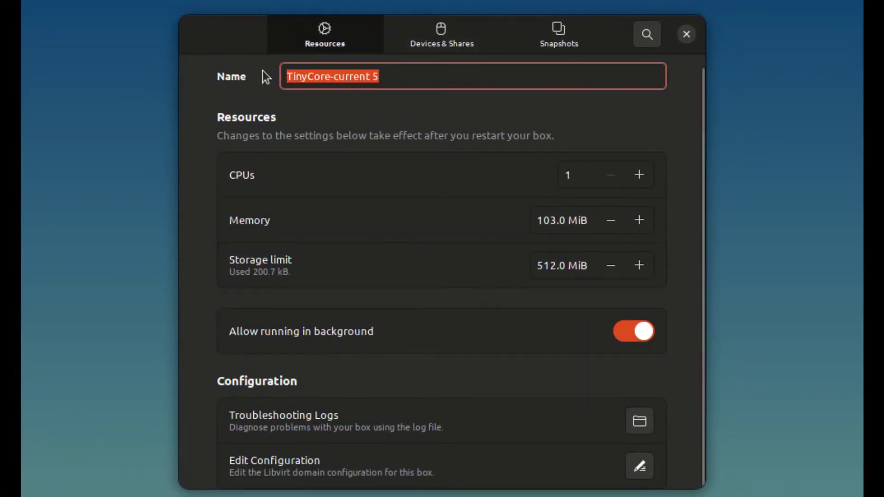
type("Test TinyCore")
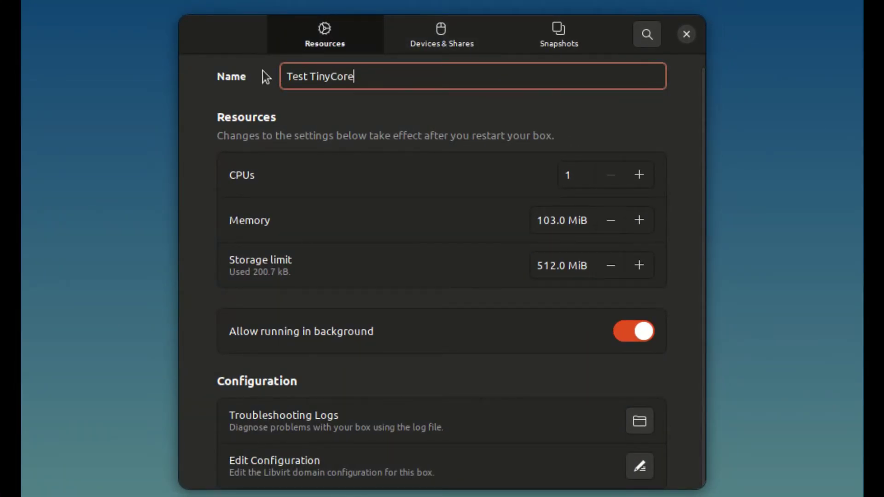
left_click(426, 33)
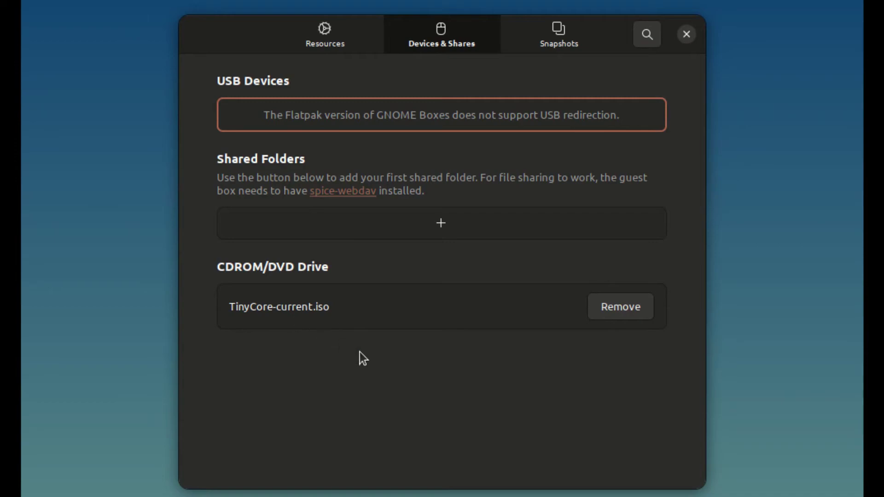
left_click(560, 35)
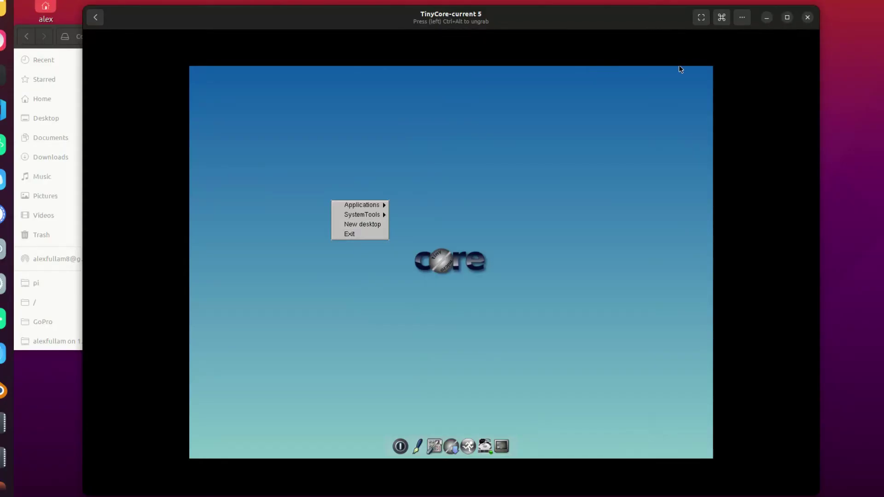
- Close the box preferences and return to the running TinyCore display
left_click(681, 69)
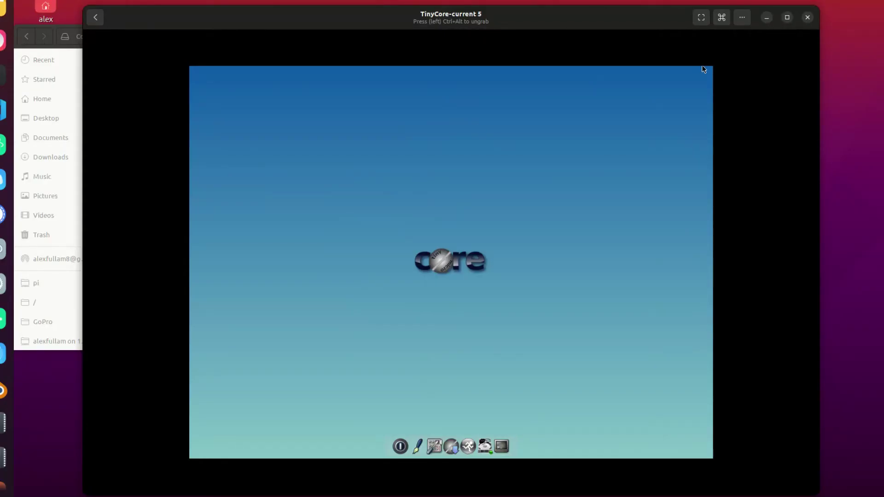
key("ctrl+alt")
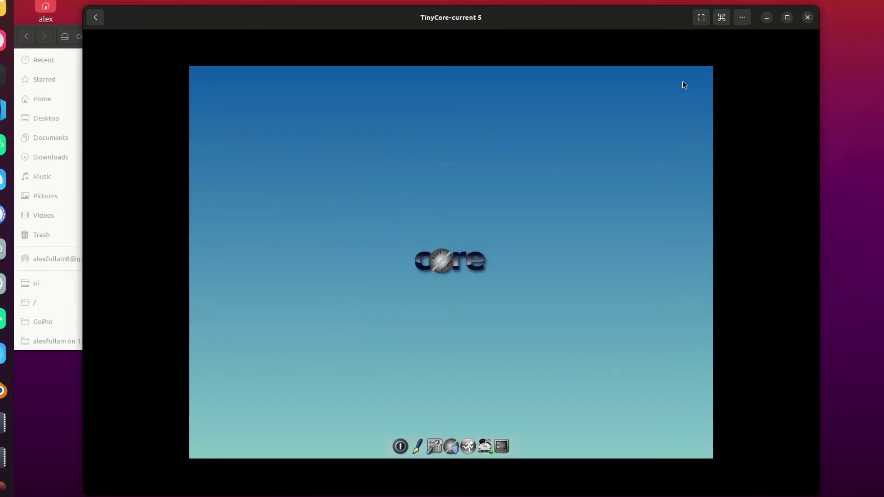
left_click(742, 17)
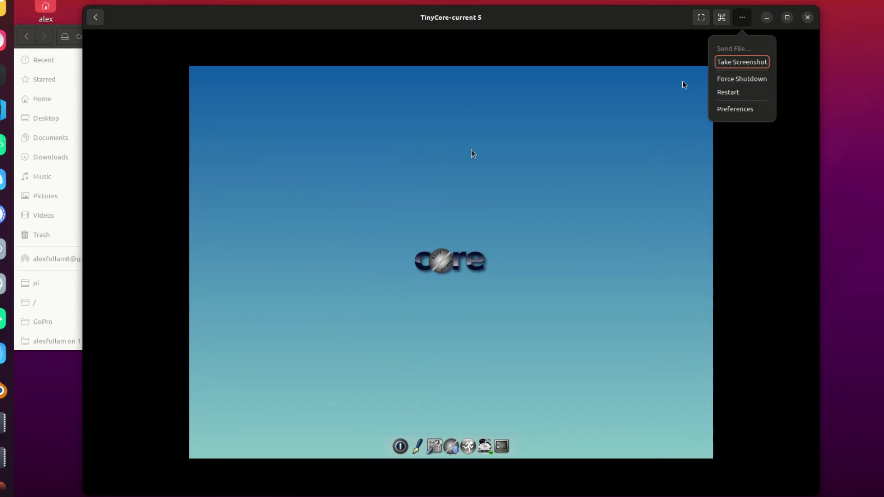
left_click(420, 162)
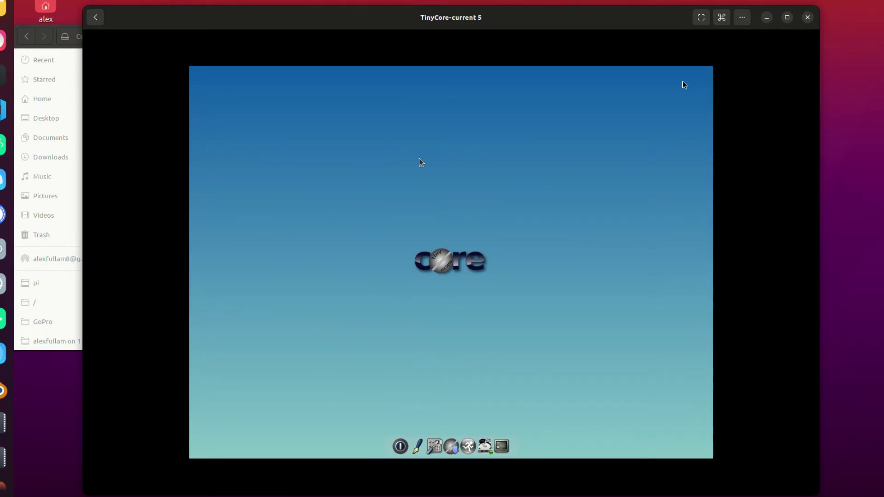
- Shut down TinyCore through its desktop menu's Exit > Shutdown option
left_click(232, 102)
right_click(559, 134)
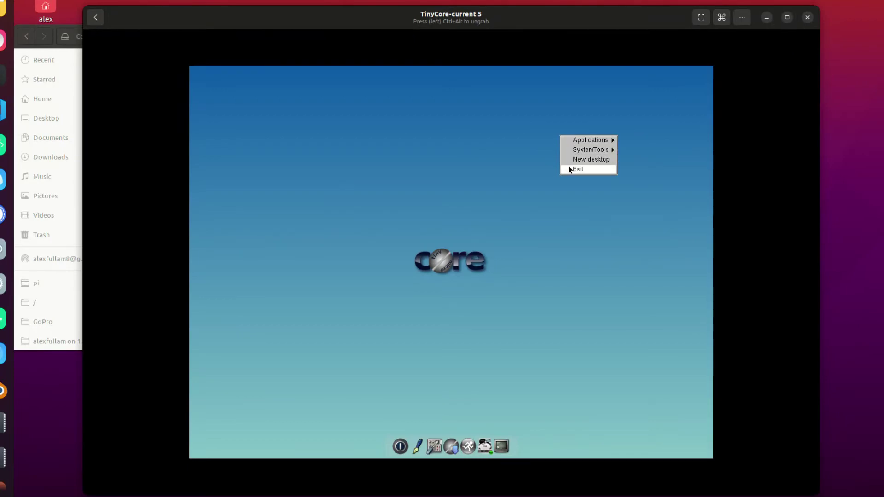
left_click(571, 168)
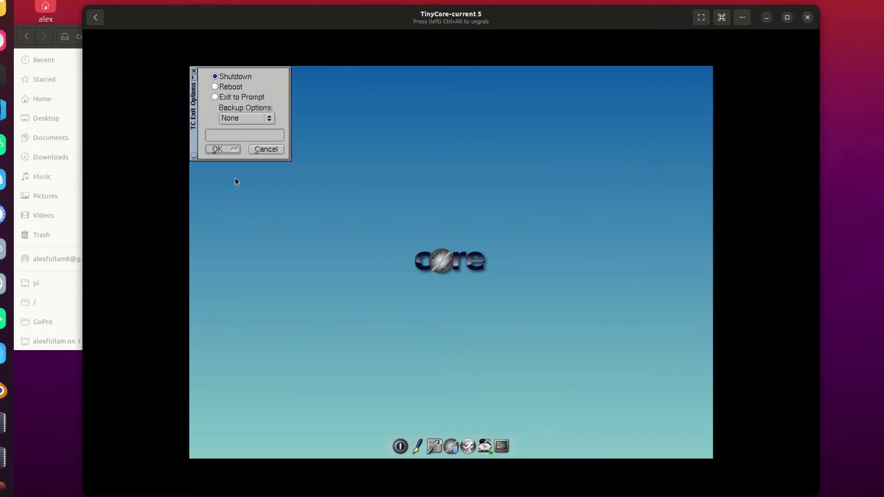
left_click(222, 149)
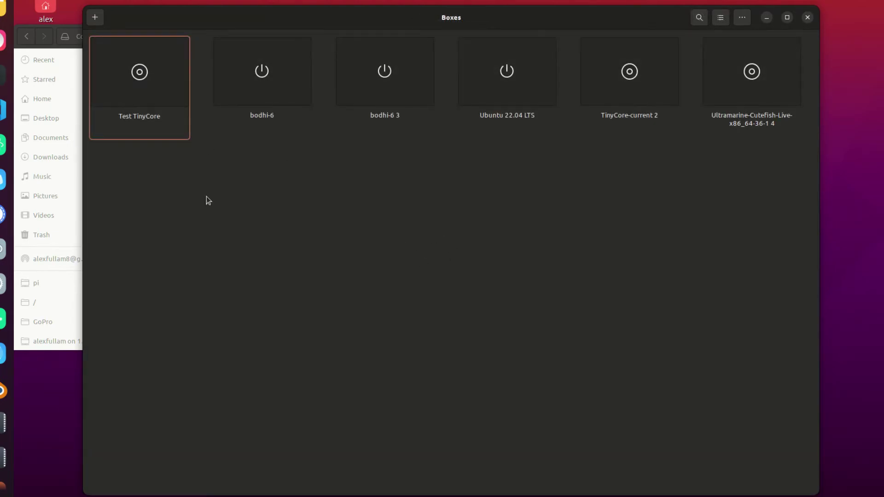
- Delete the Test TinyCore box, leaving five machines from bodhi-6 to Ultramarine-Cutefish
right_click(183, 76)
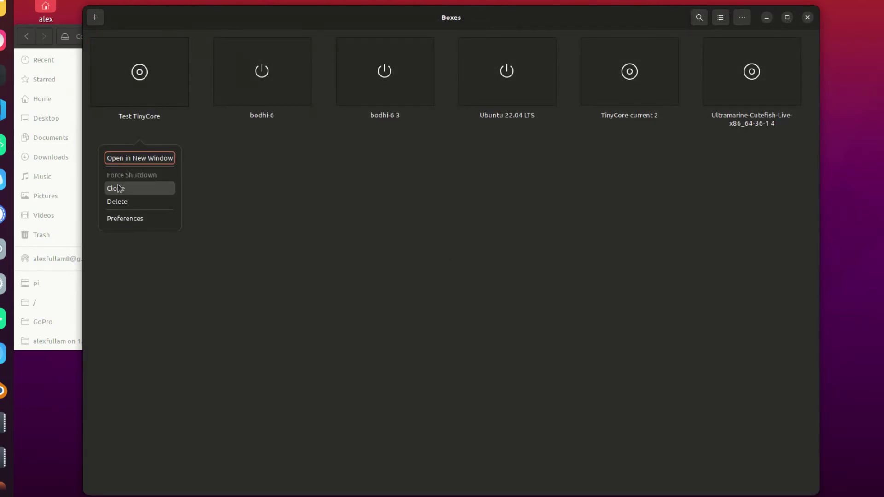
left_click(129, 202)
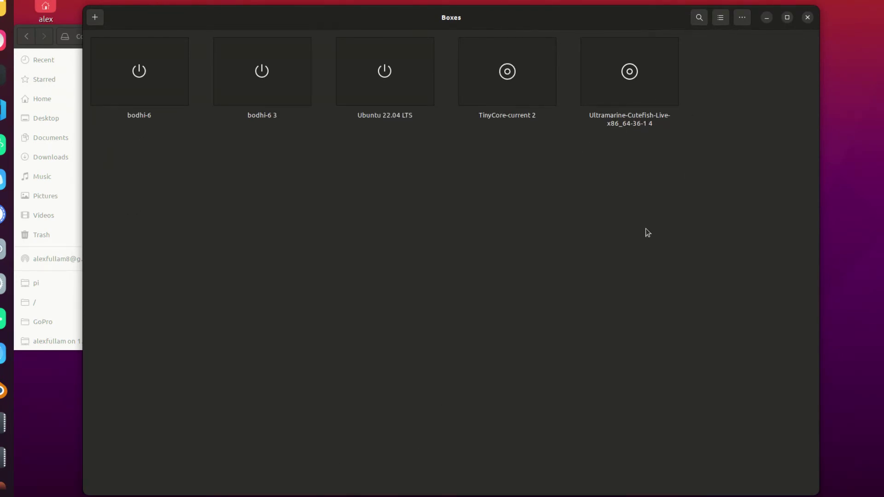
left_click(741, 20)
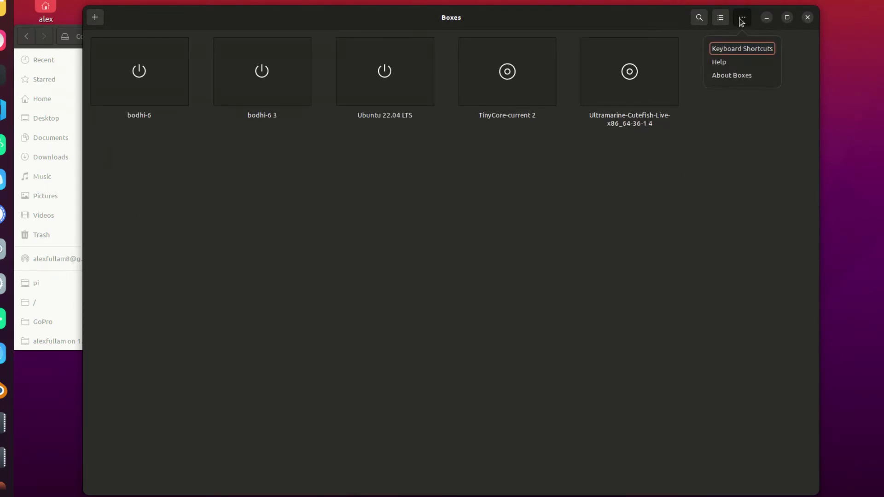
left_click(718, 76)
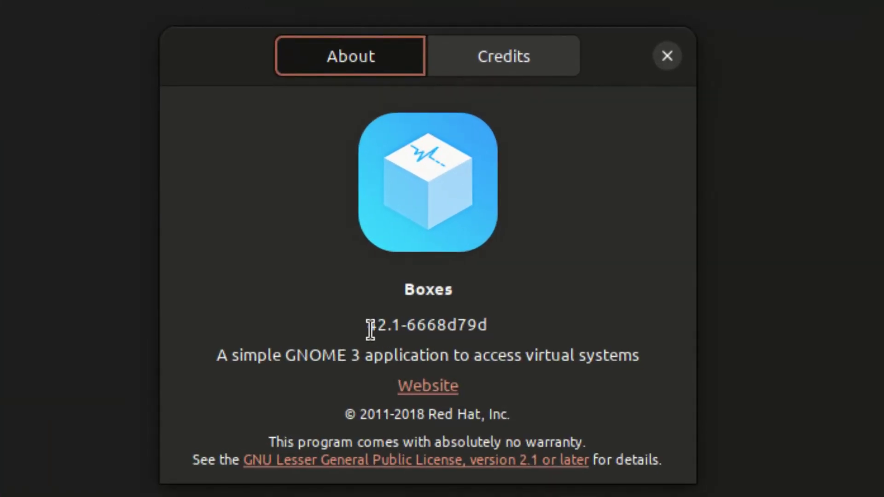
left_click(427, 279)
triple_click(484, 327)
left_click(497, 329)
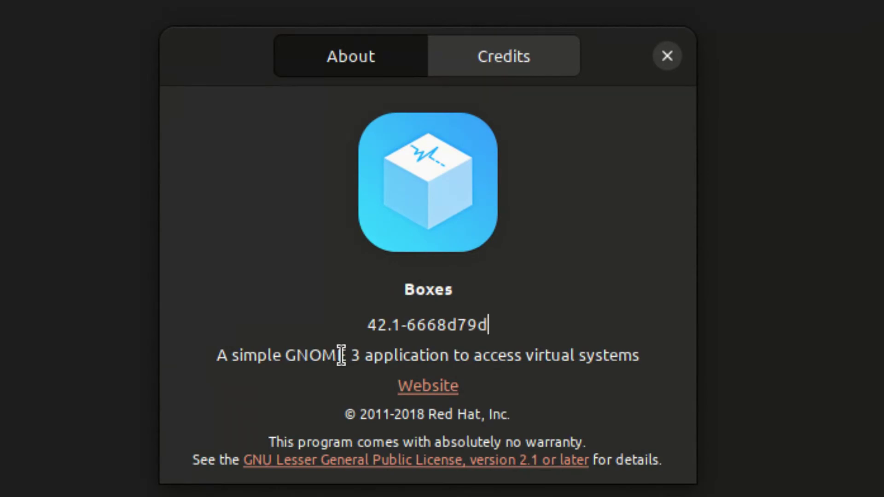
left_click(667, 56)
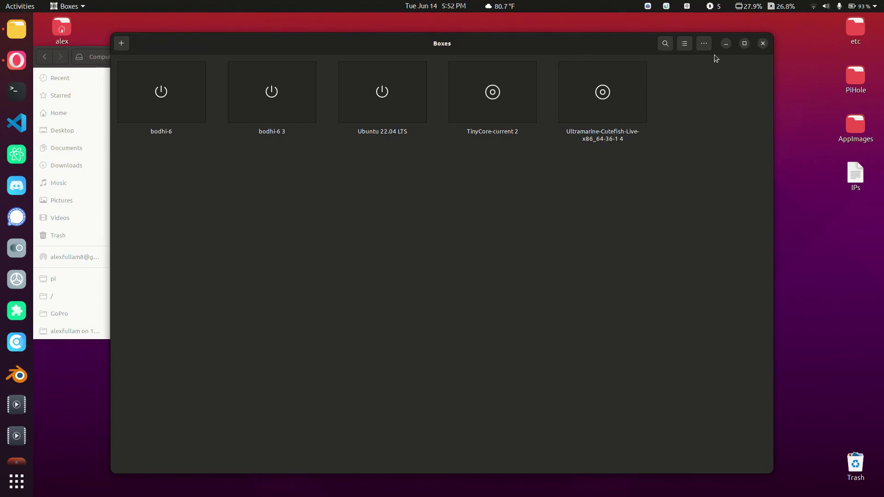
- Close the GNOME Boxes window and then the Files (Nautilus) window to reveal the desktop
left_click(763, 43)
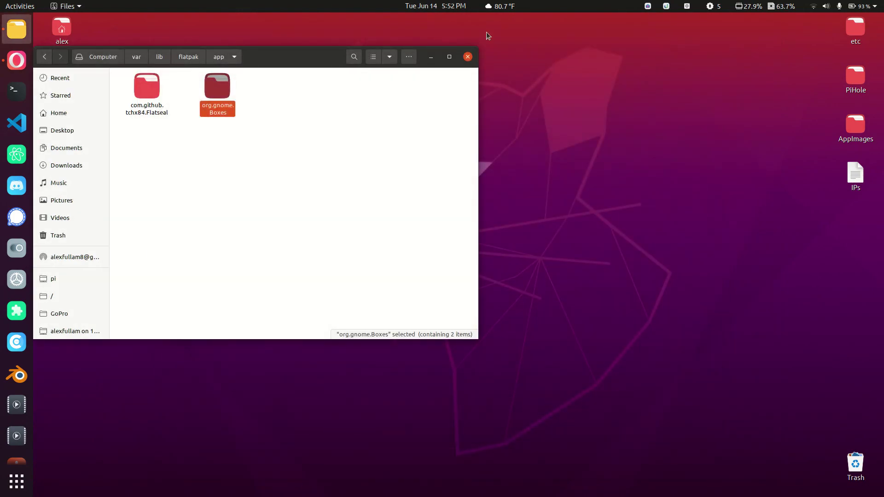
left_click(468, 57)
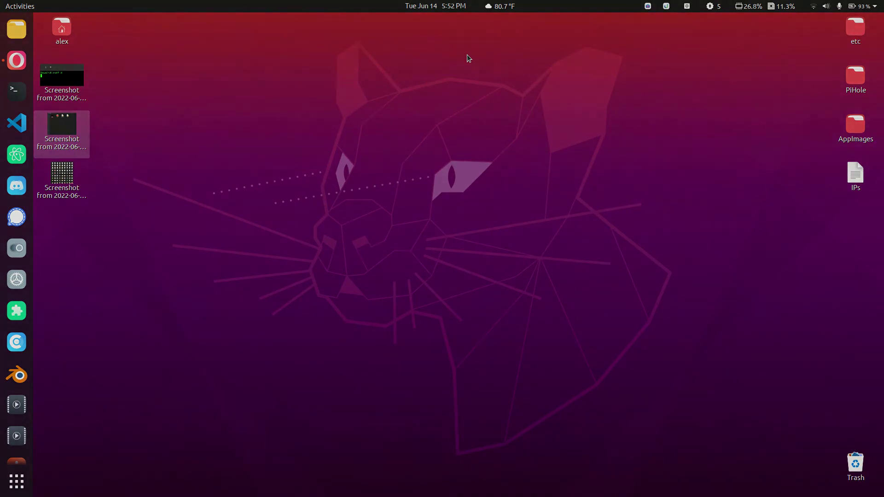